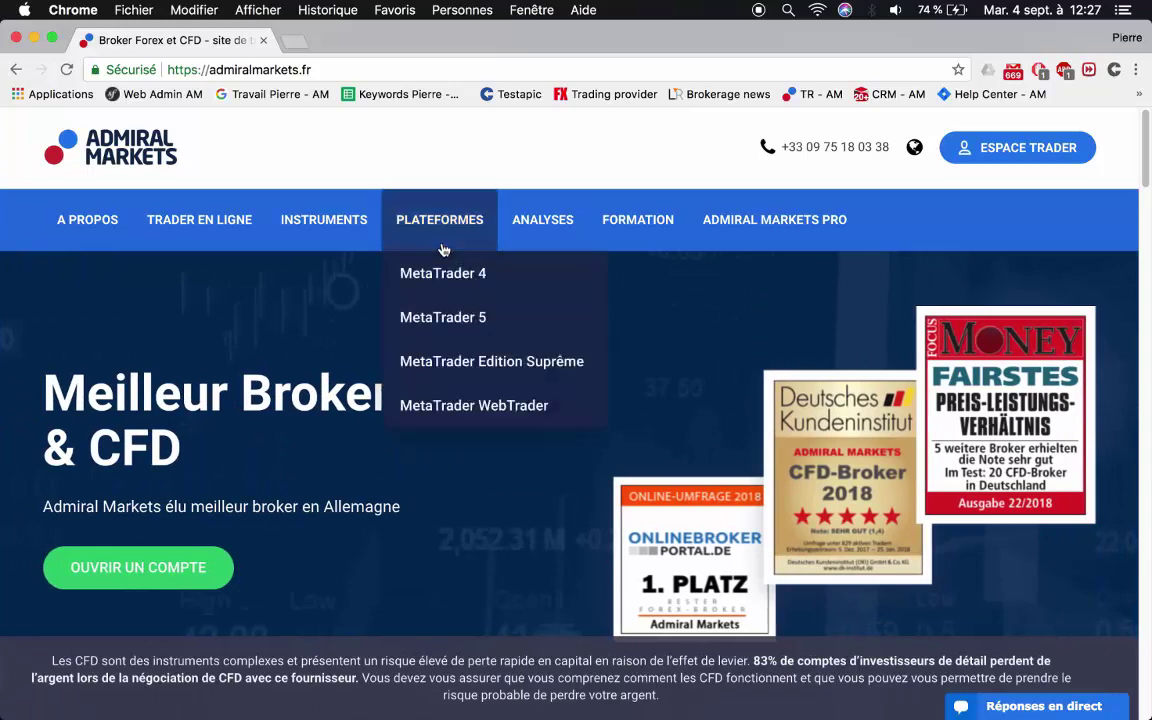
Open the MetaTrader 5 platform page and review the downloads offered for Mac, Android, iOS and Windows.
left_click(450, 320)
scroll(452, 322, "down", 3)
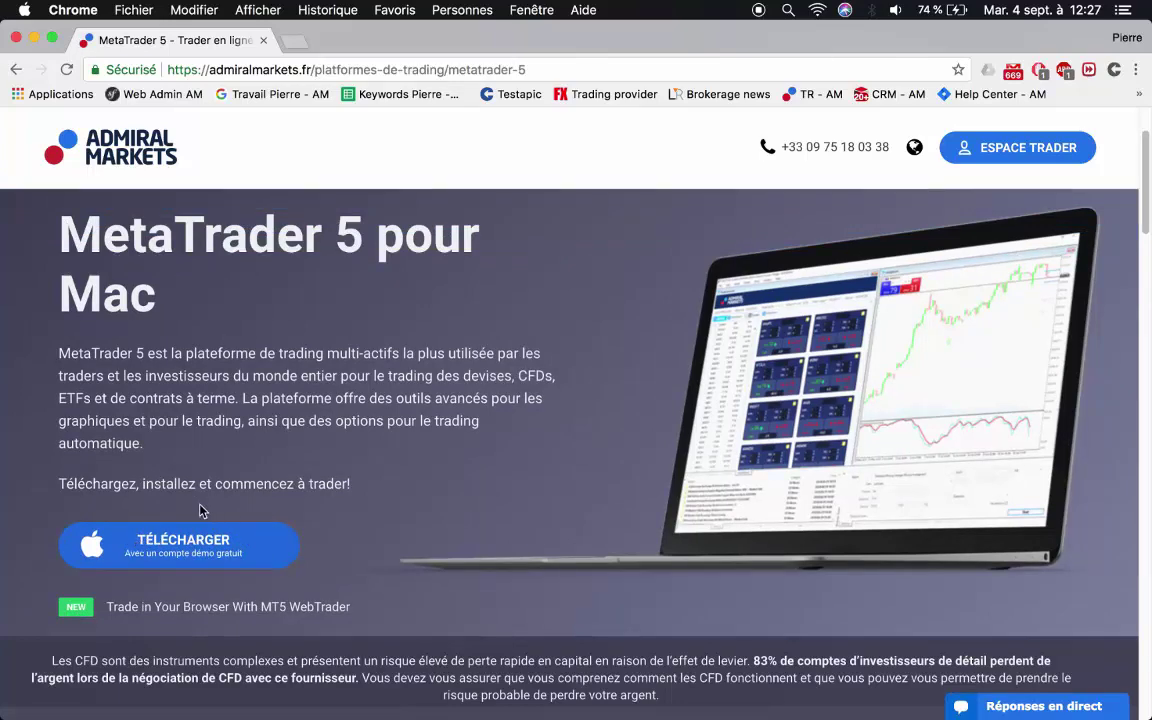
scroll(422, 523, "down", 10)
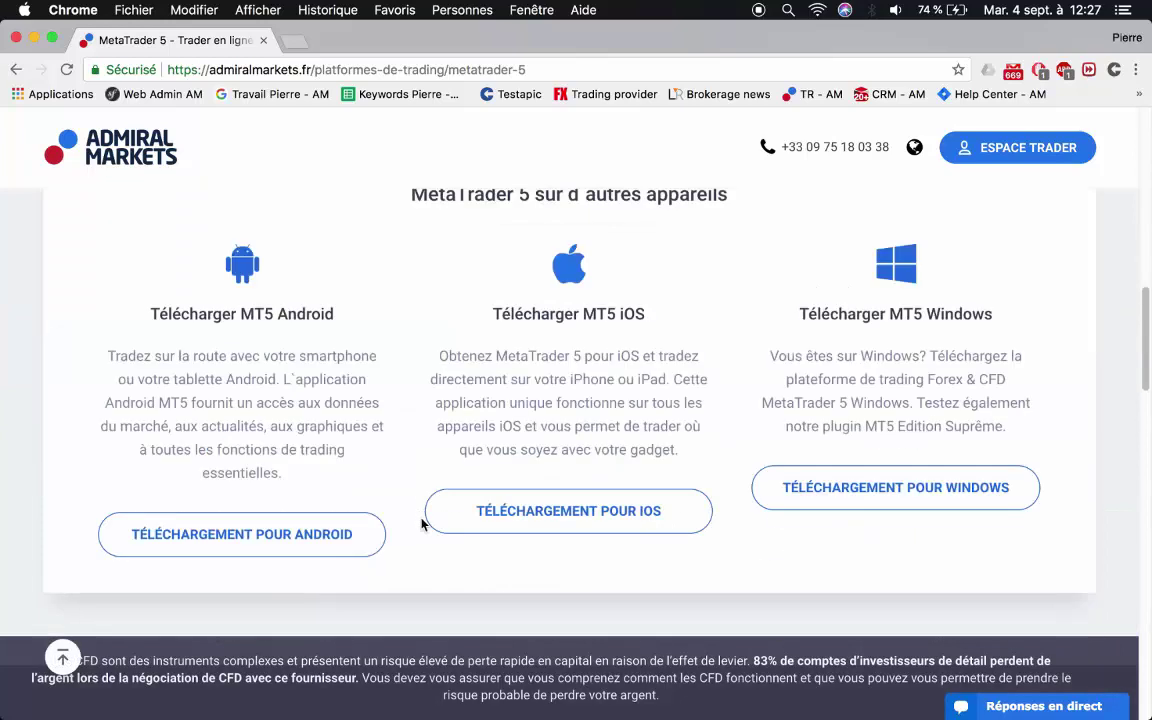
scroll(478, 316, "up", 1)
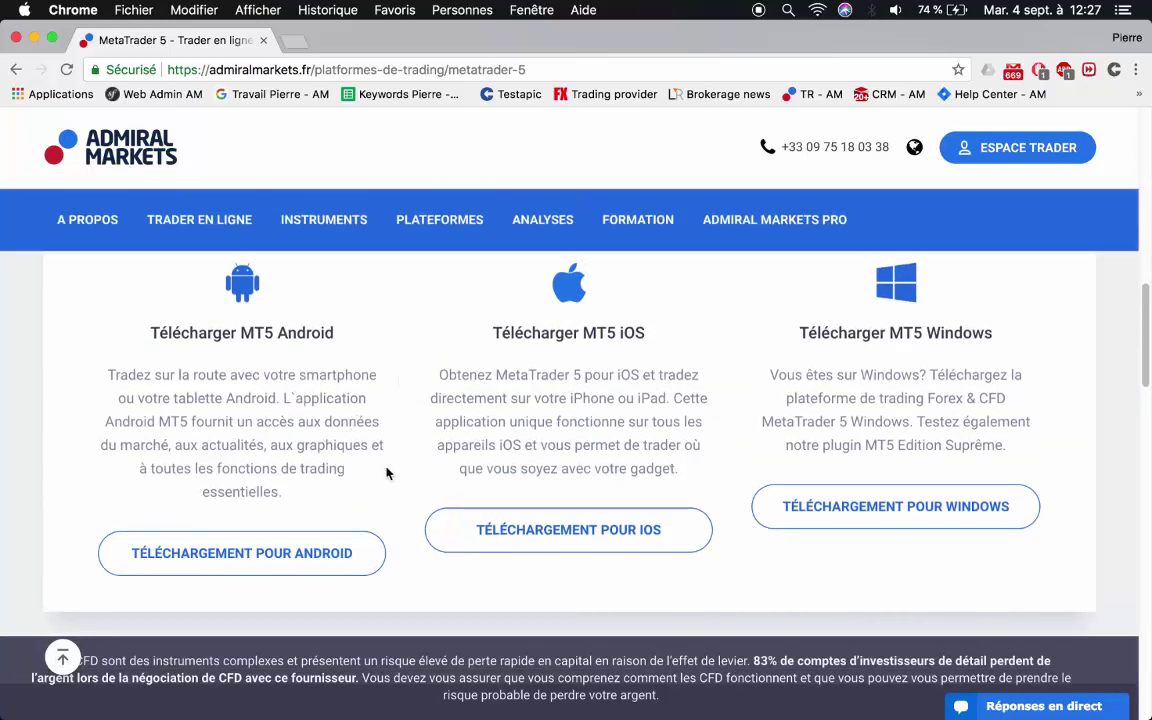
scroll(398, 465, "up", 1)
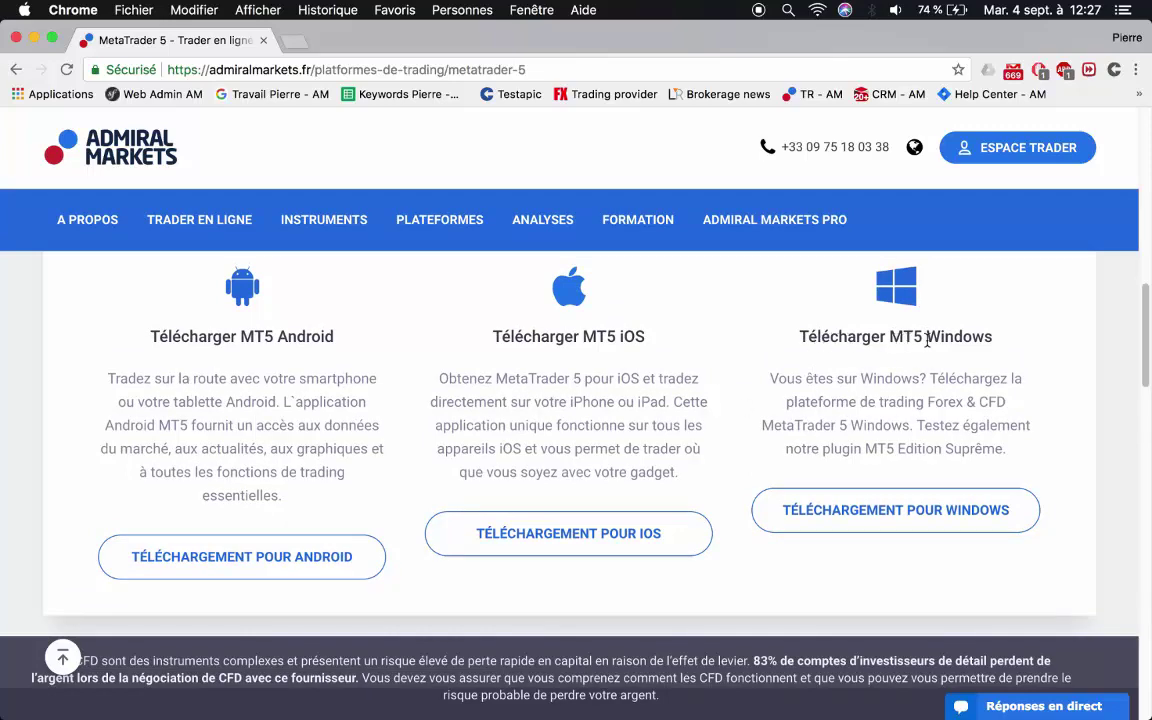
scroll(748, 350, "up", 10)
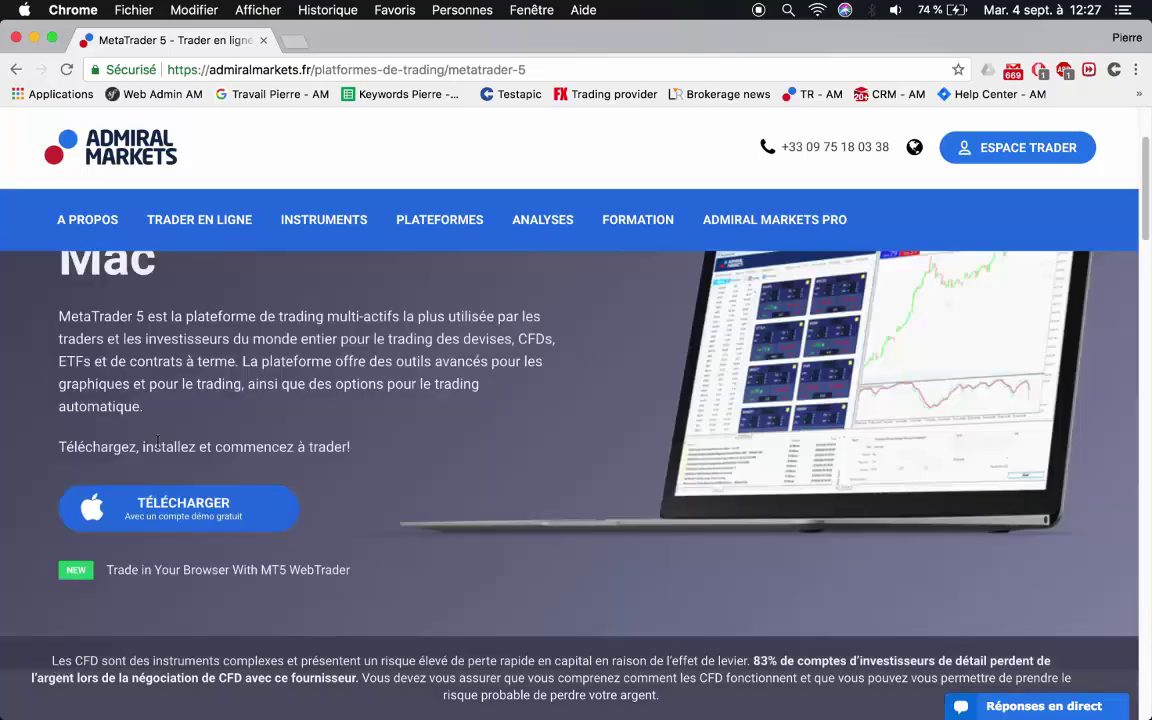
scroll(162, 386, "up", 3)
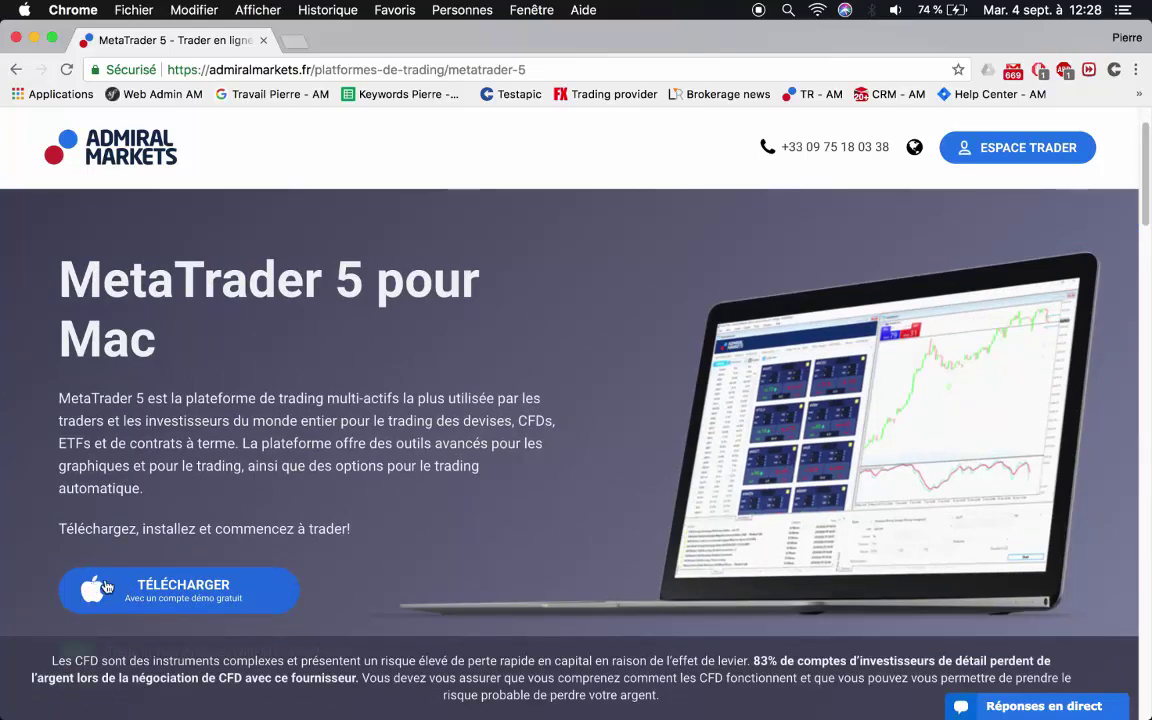
Download the MetaTrader 5 installer for Mac from the Admiral Markets site.
left_click(139, 587)
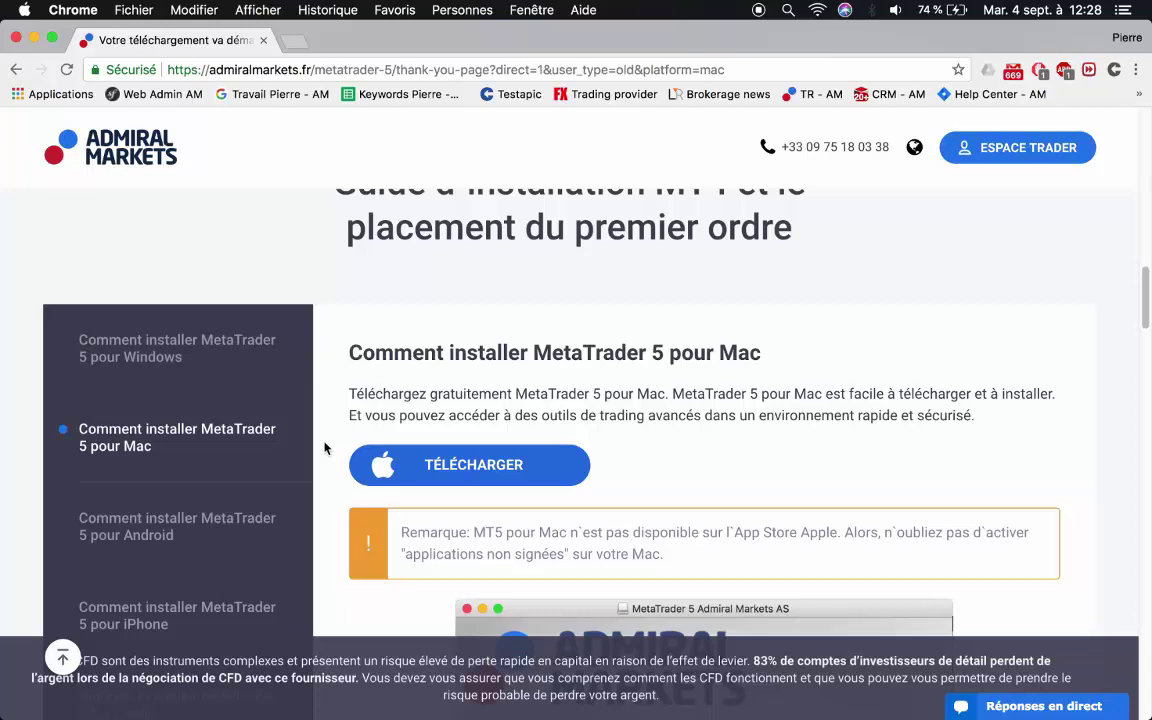
scroll(324, 448, "up", 2)
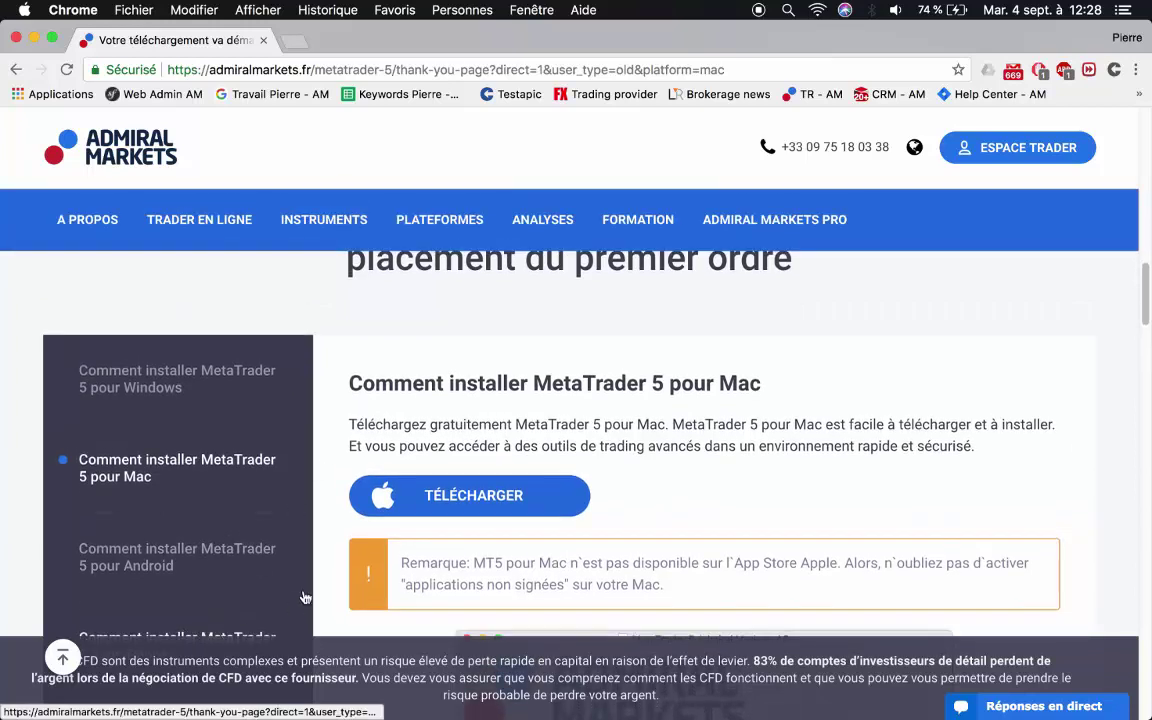
left_click(447, 499)
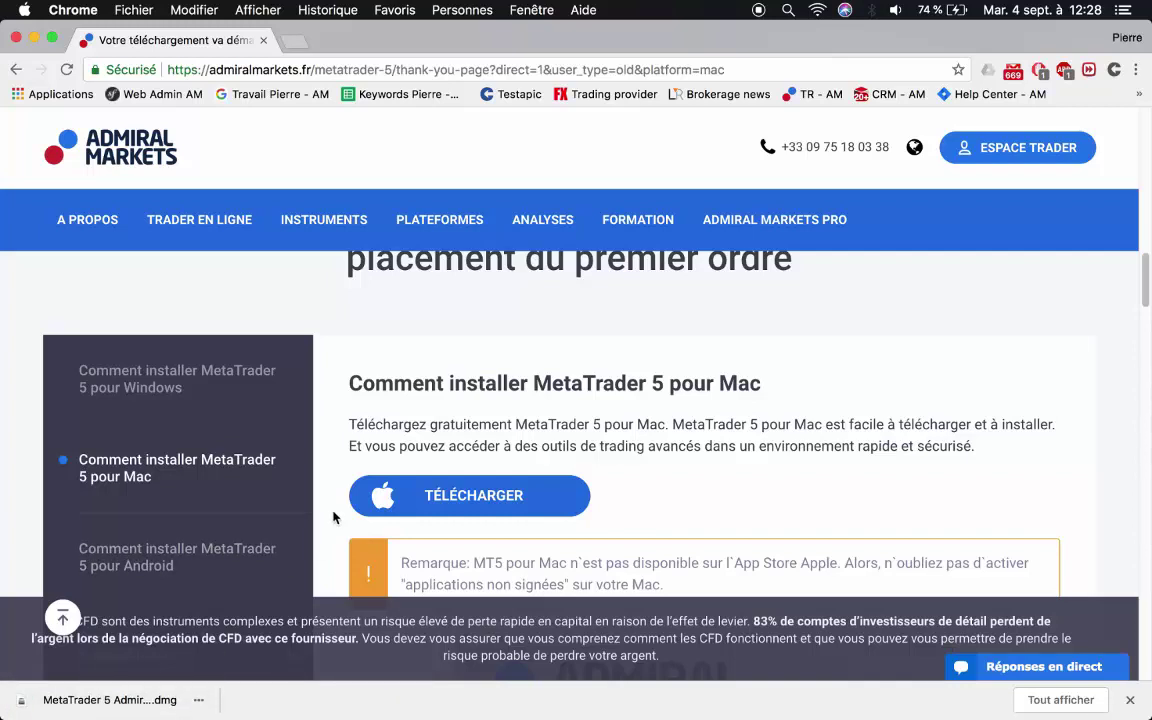
Open the downloaded disk image, copy MetaTrader 5 AdmiralMarkets into the Applications folder and close the installer window.
left_click(84, 701)
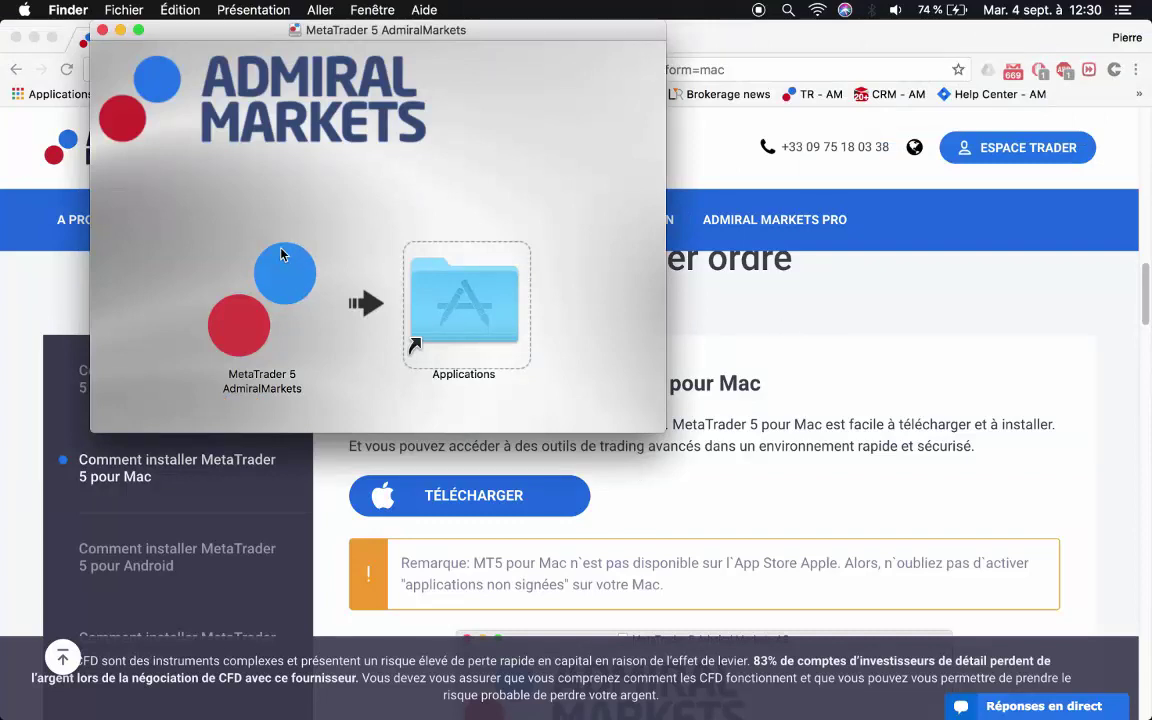
left_click(266, 289)
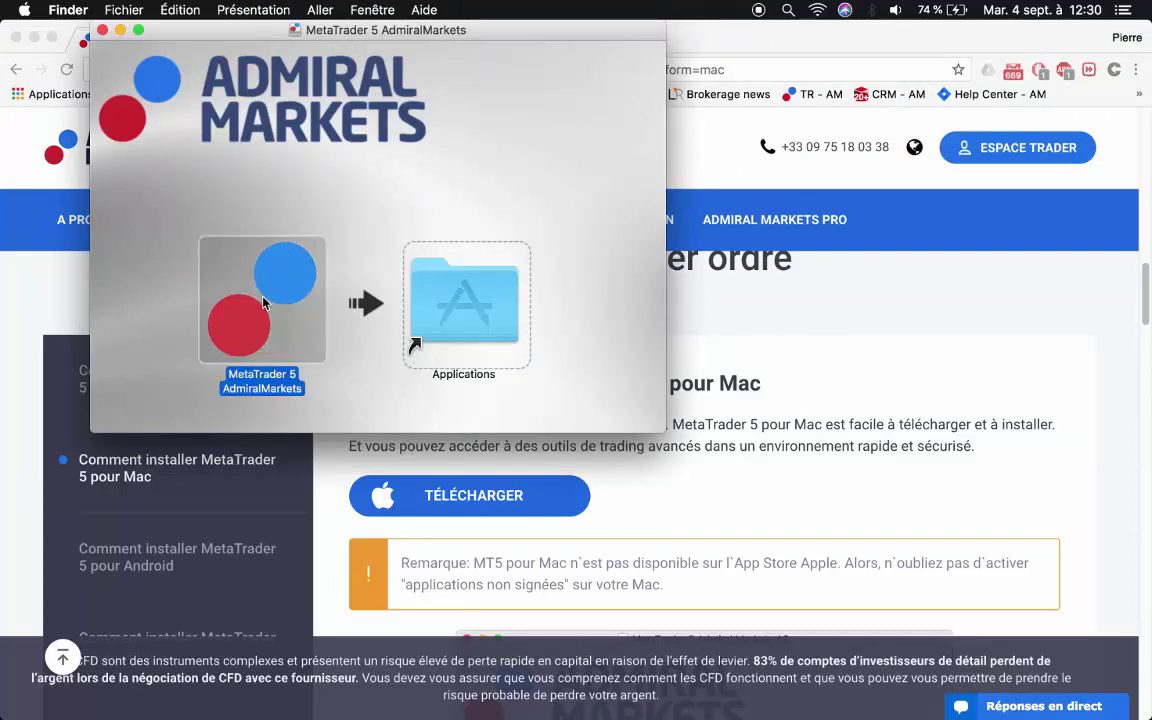
left_click_drag(266, 287, 483, 305)
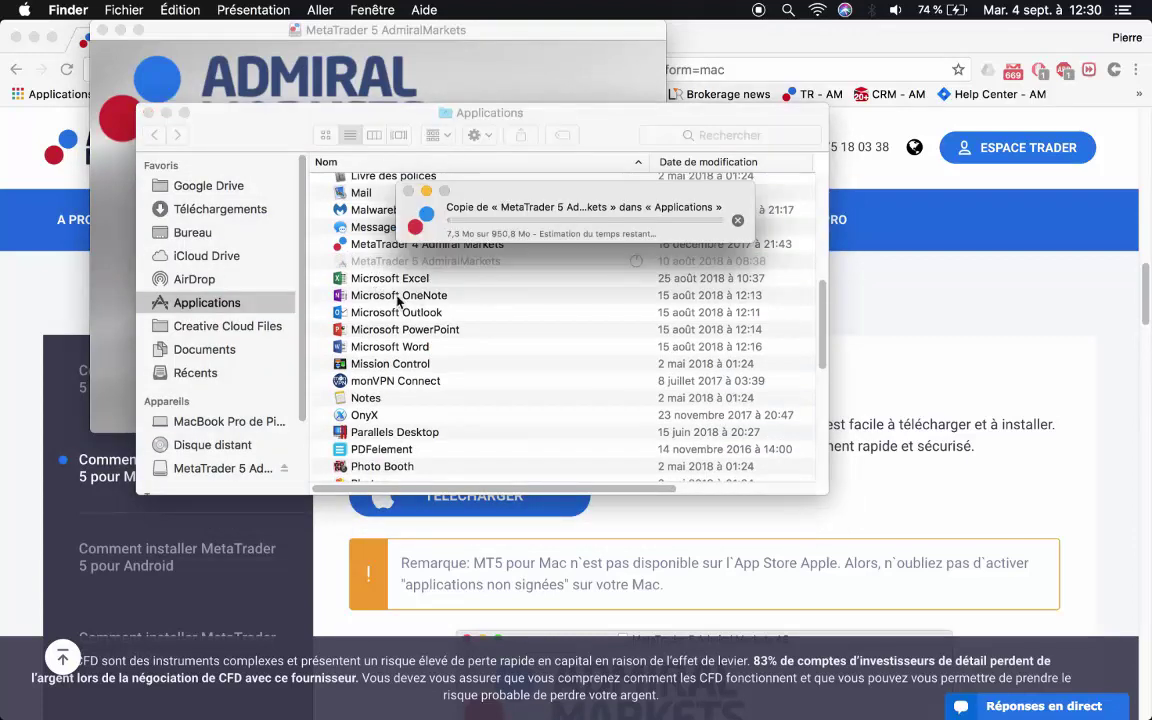
left_click(103, 31)
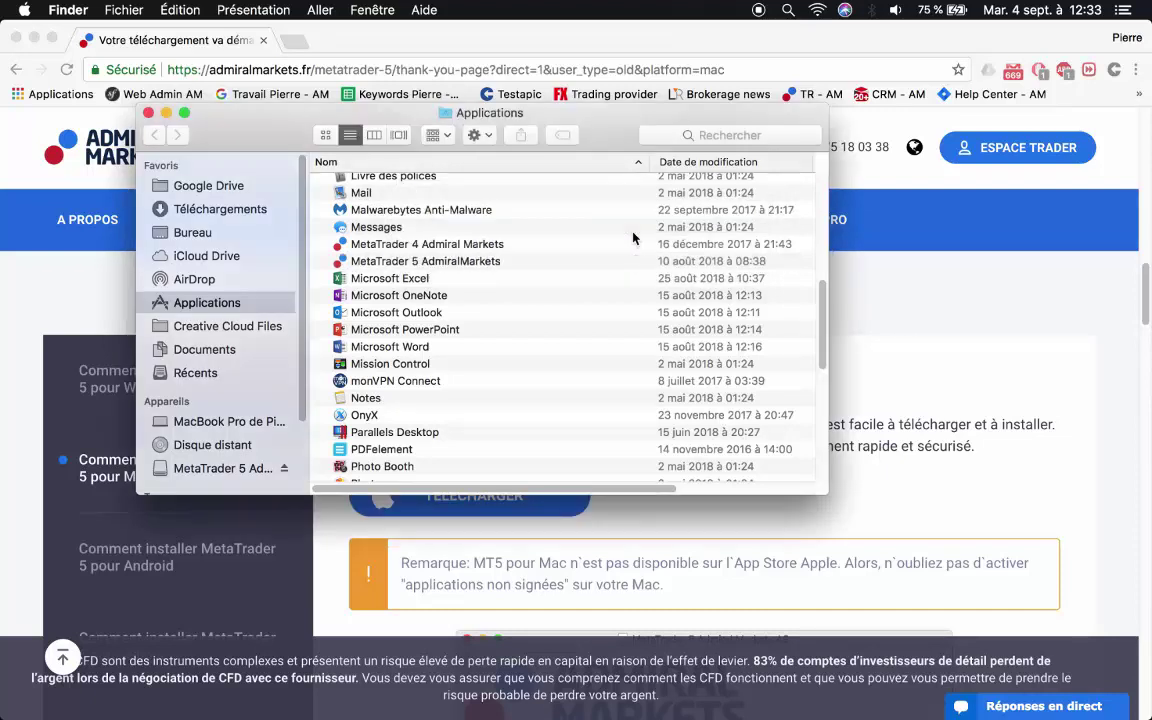
Try to launch MetaTrader 5 AdmiralMarkets from the Applications folder and dismiss the security alert.
left_click(476, 263)
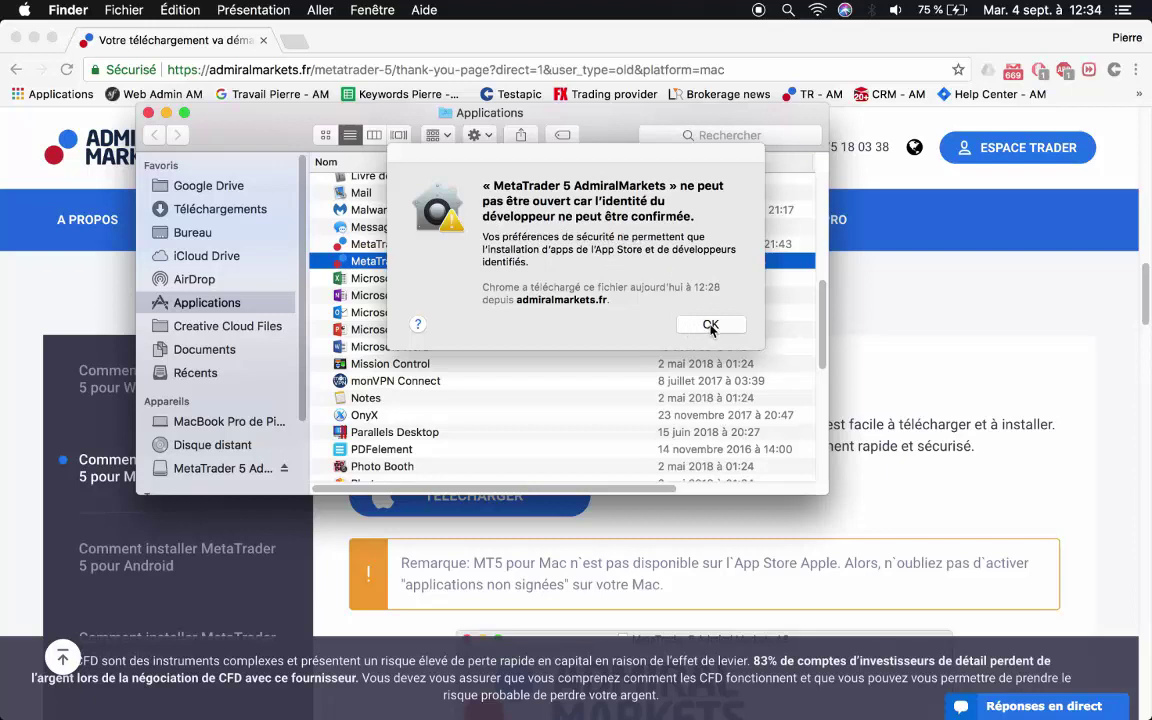
left_click(710, 327)
In the Security and Privacy system preferences, allow MetaTrader 5 AdmiralMarkets to open anyway, authorising with the account password.
mouse_move(745, 690)
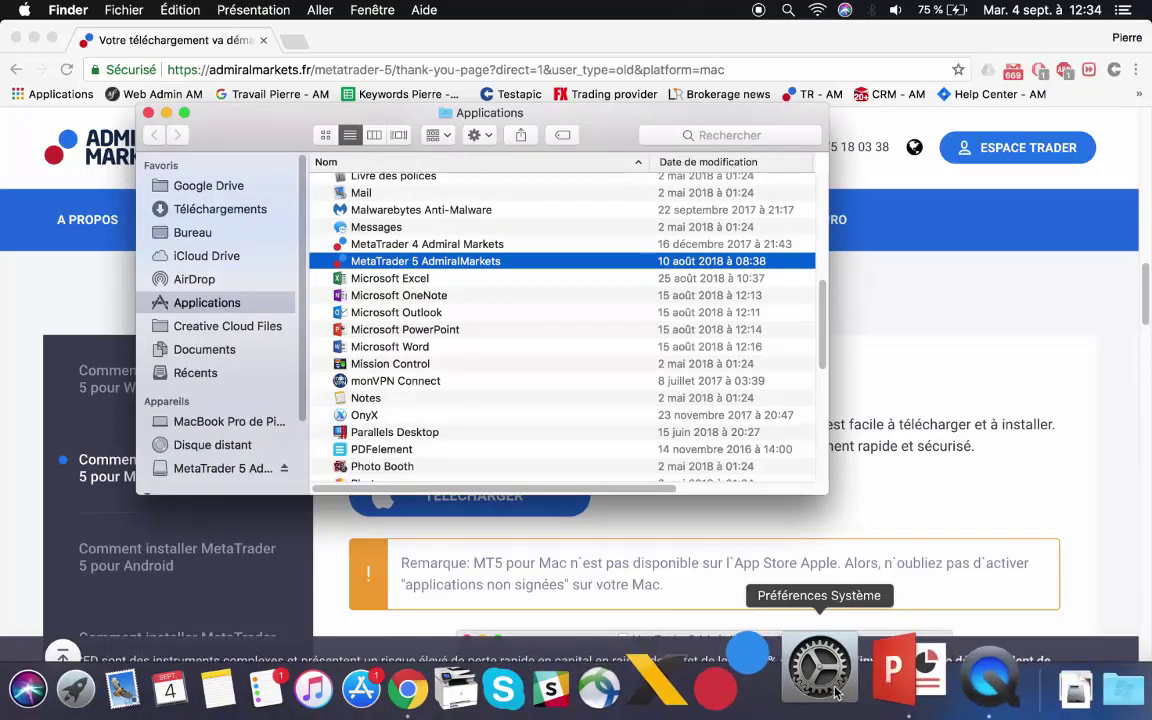
left_click(820, 667)
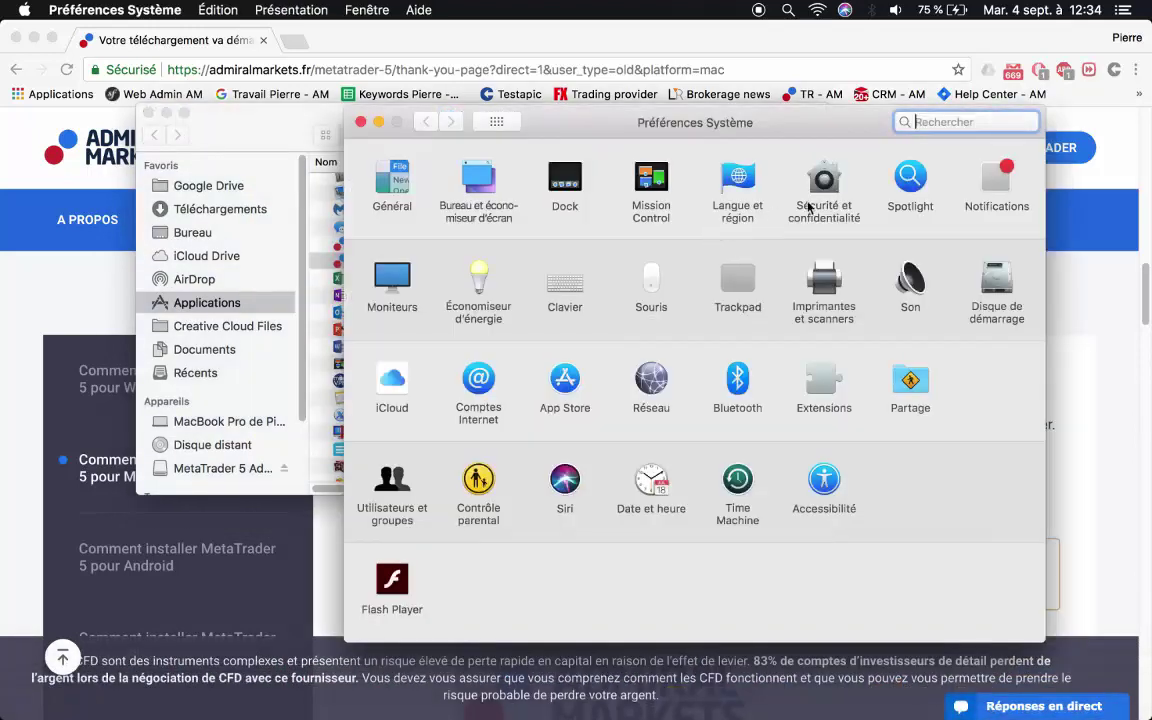
left_click(825, 180)
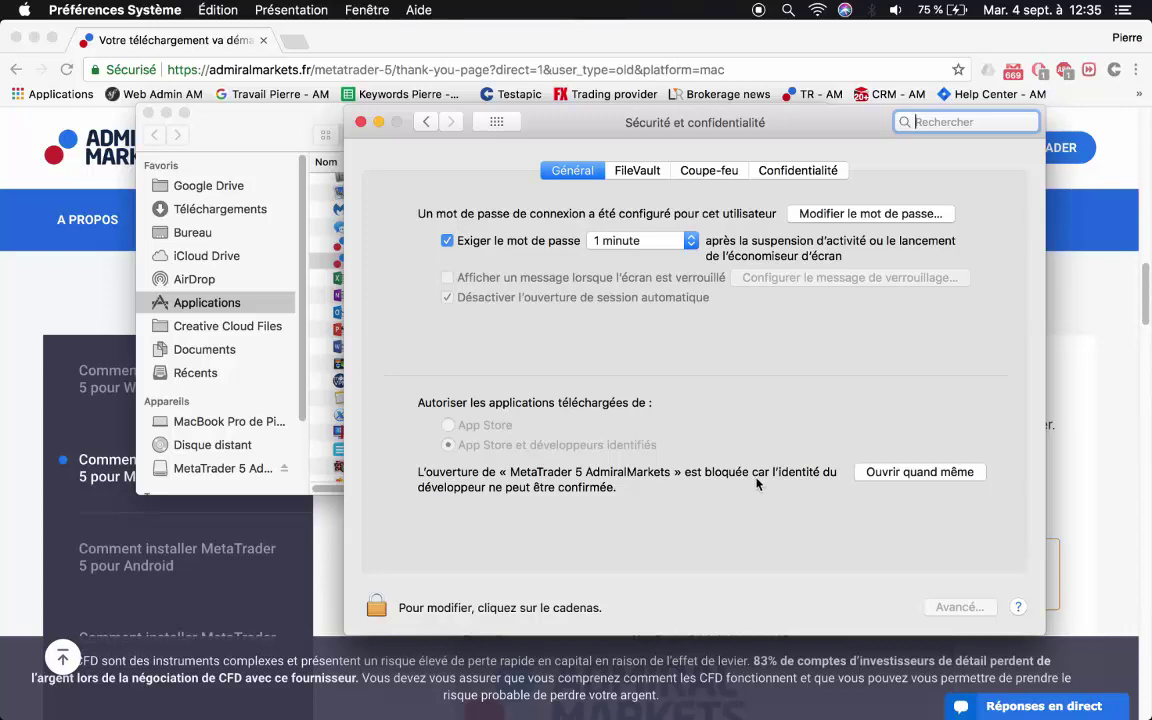
left_click(930, 476)
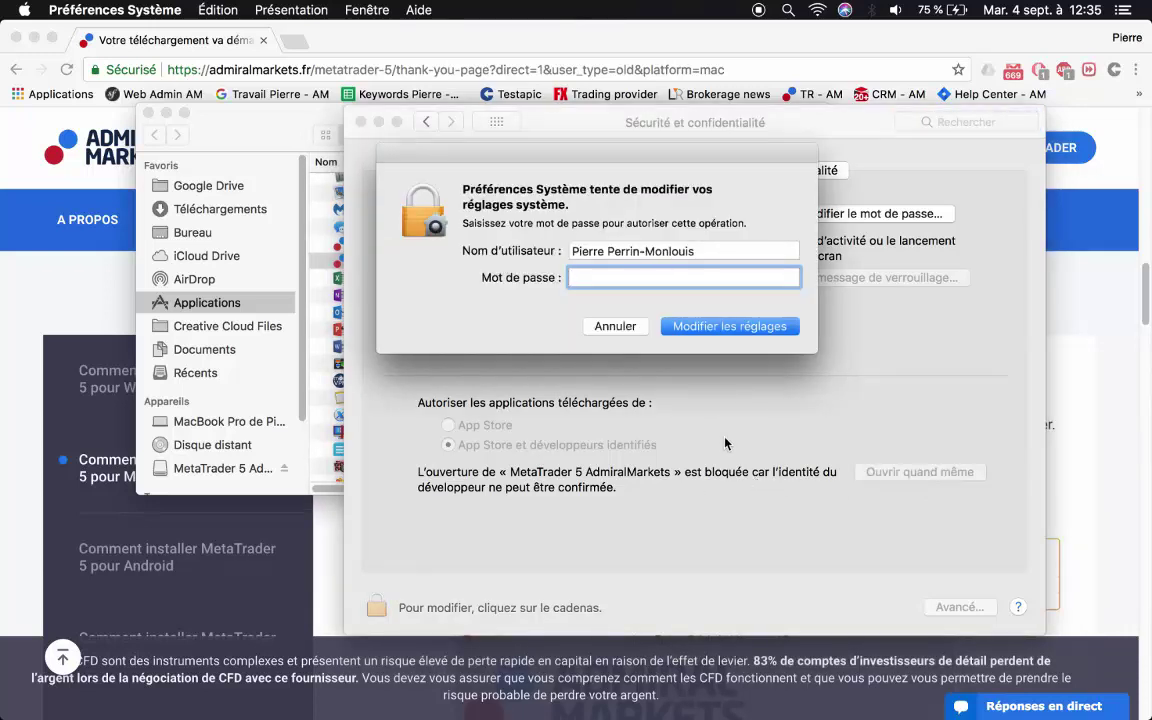
type("••••••")
key("Return")
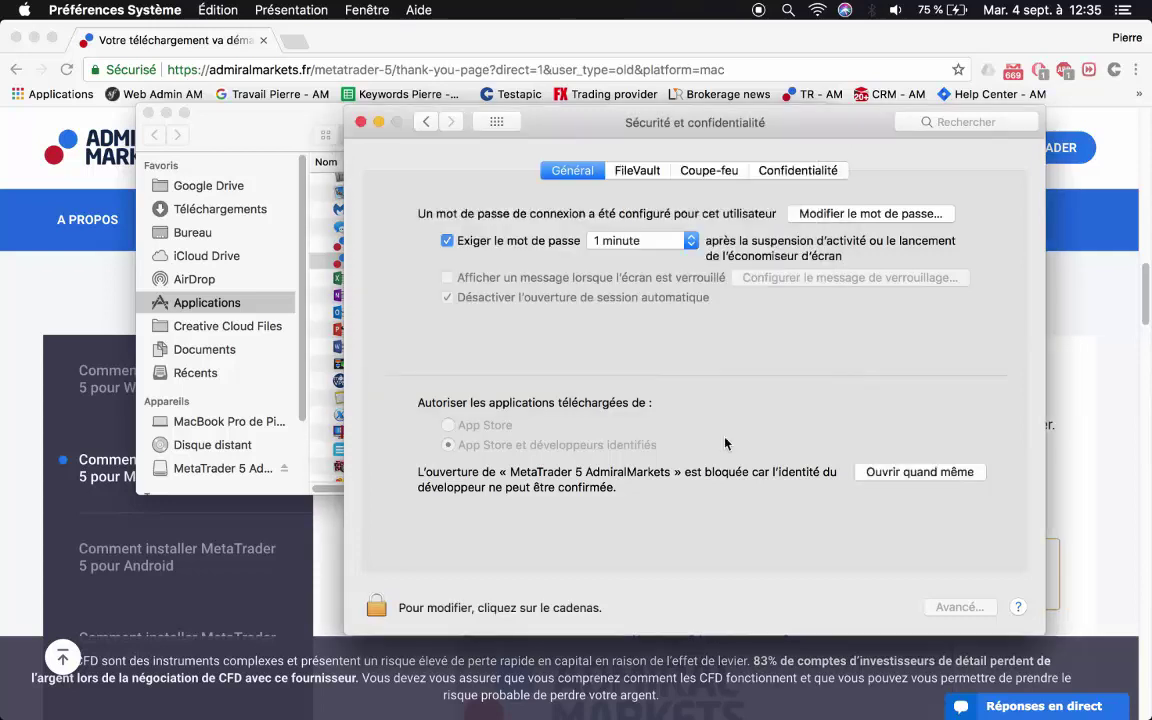
Close the system preferences and launch MetaTrader 5 AdmiralMarkets, confirming that it may be opened.
left_click(360, 123)
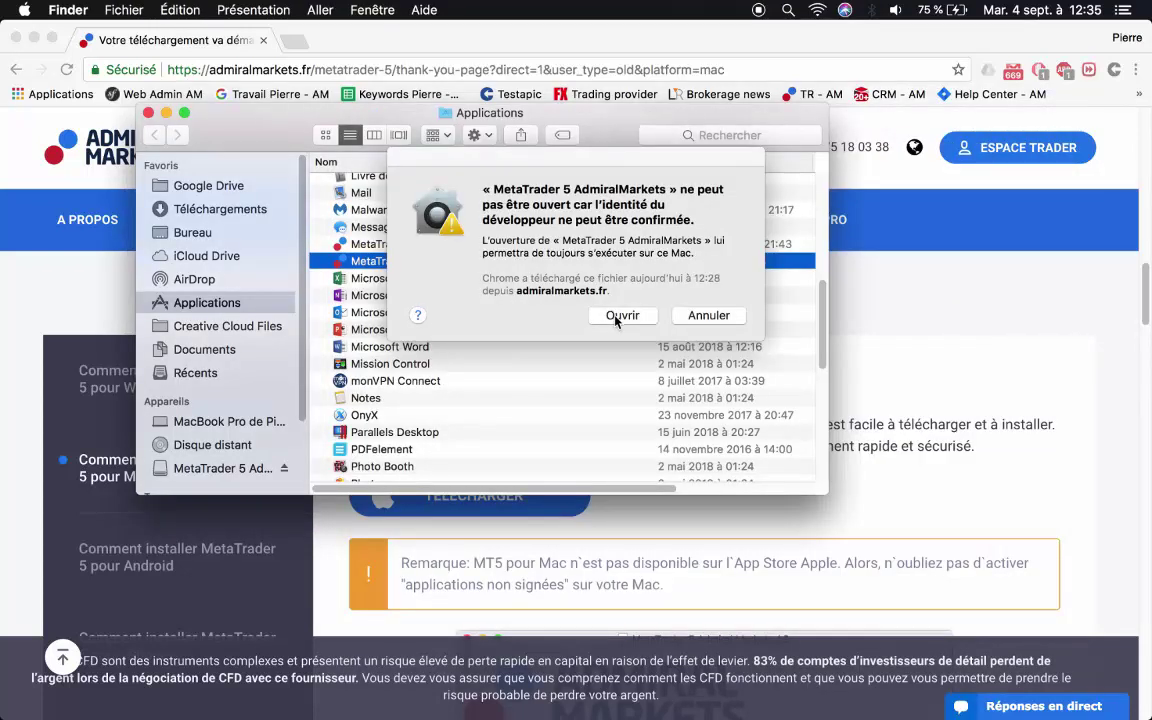
left_click(620, 316)
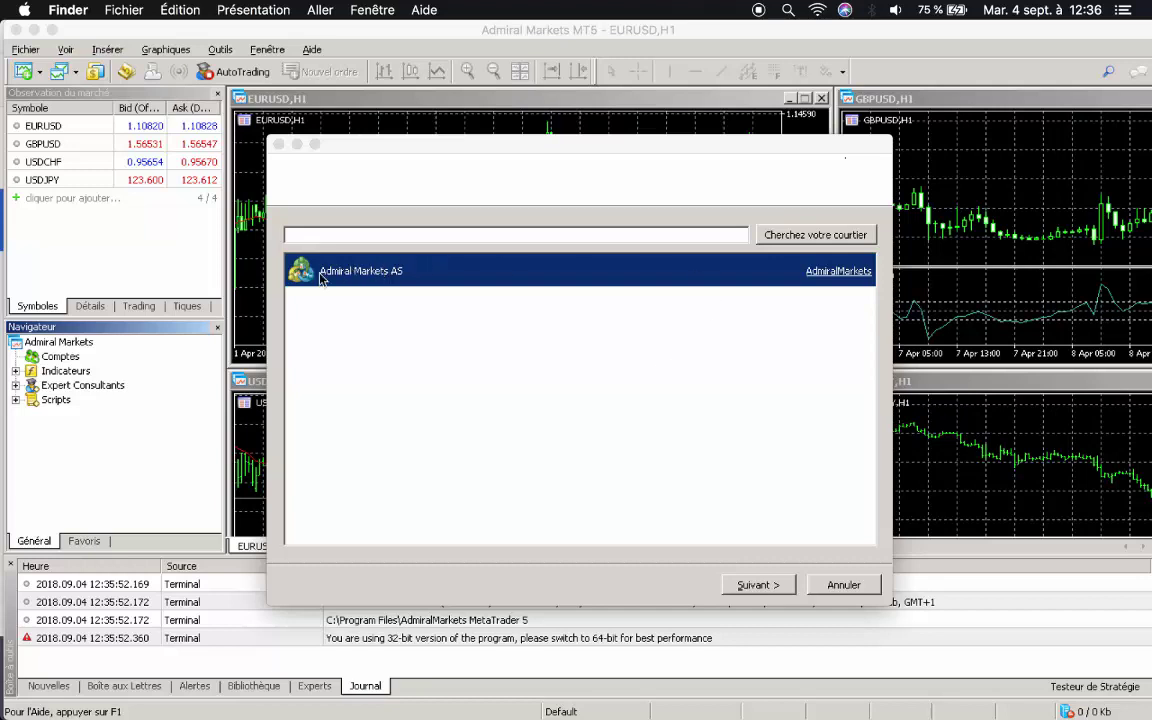
left_click(761, 590)
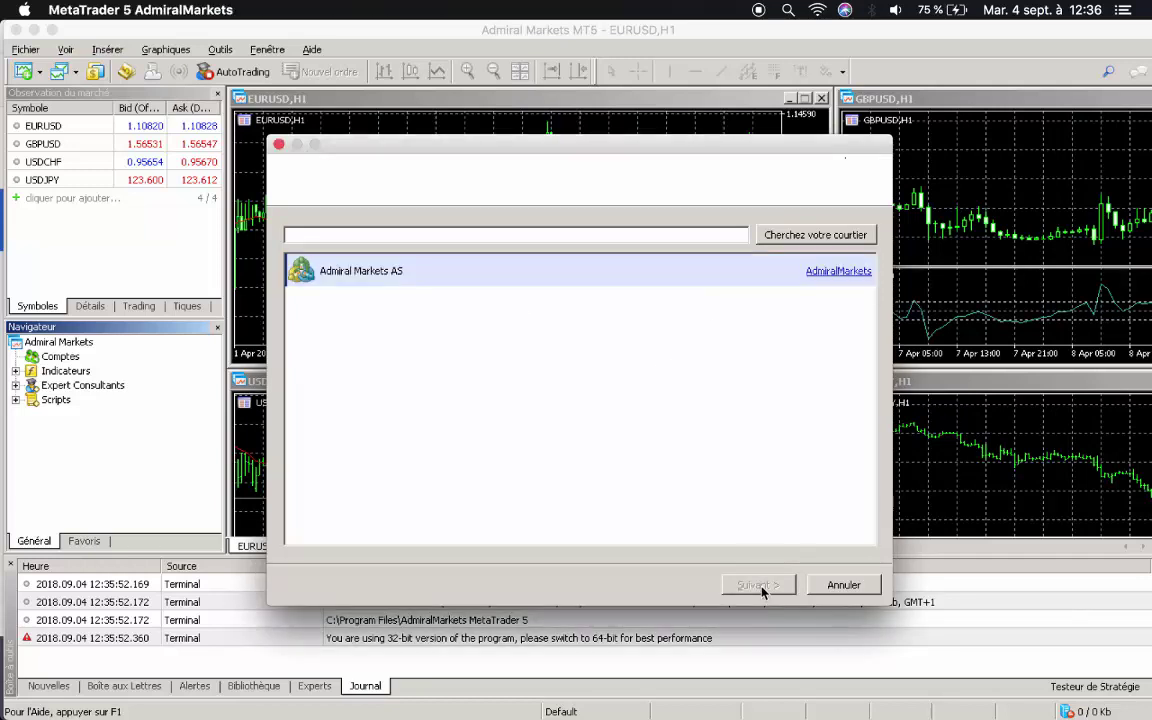
left_click(512, 268)
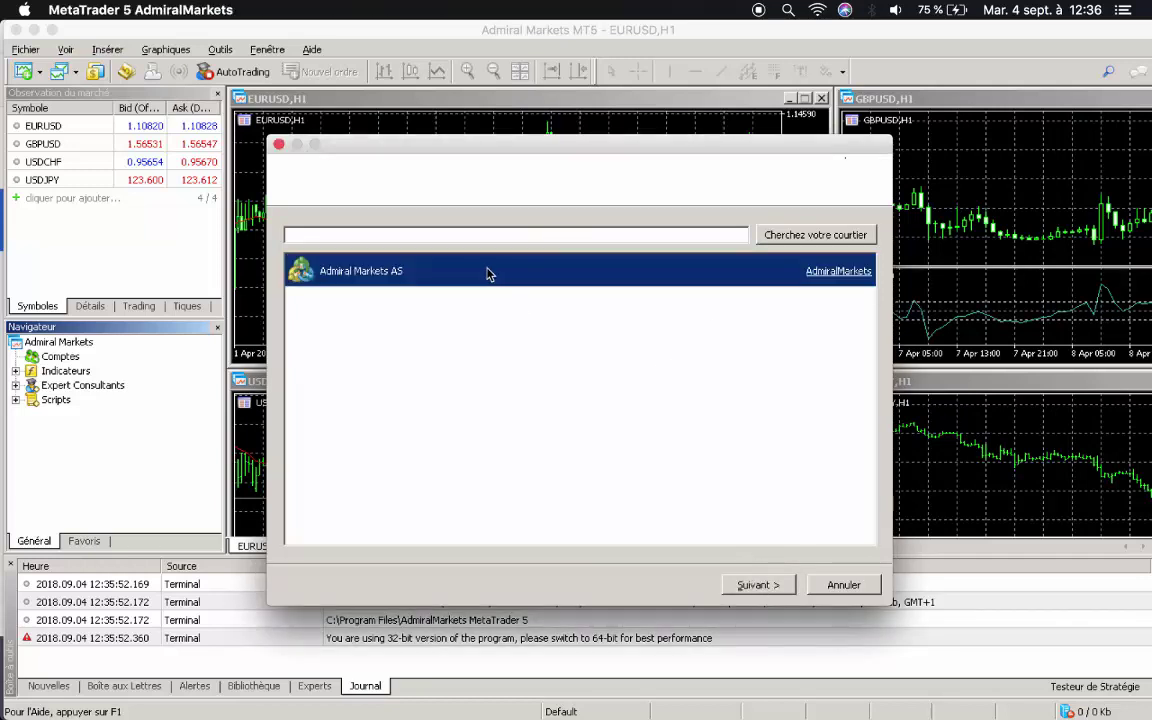
left_click(757, 585)
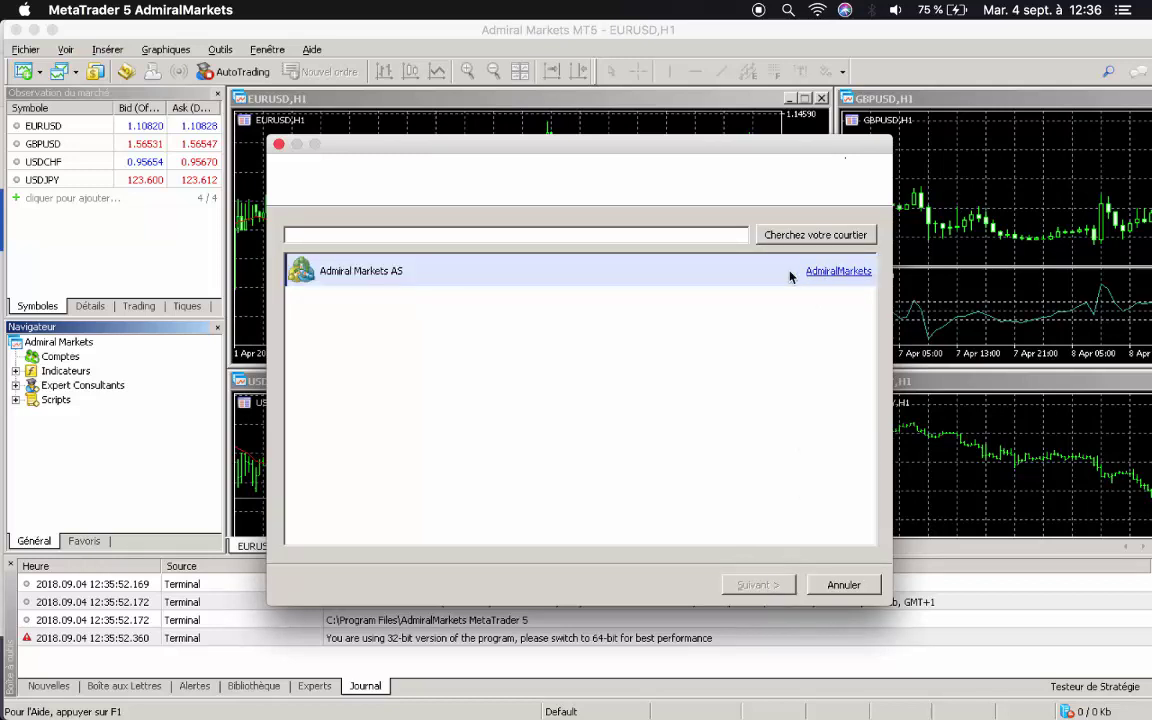
Open the trading account connection dialog and set the server to AdmiralMarkets-Live.
left_click(25, 49)
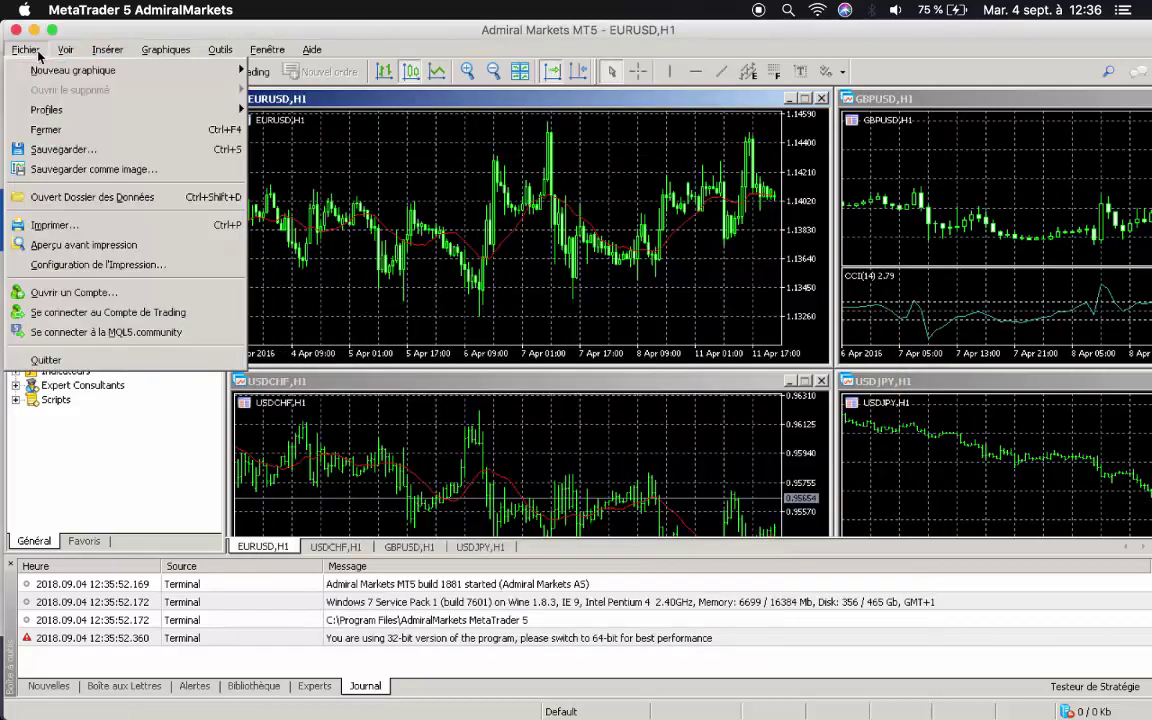
left_click(86, 313)
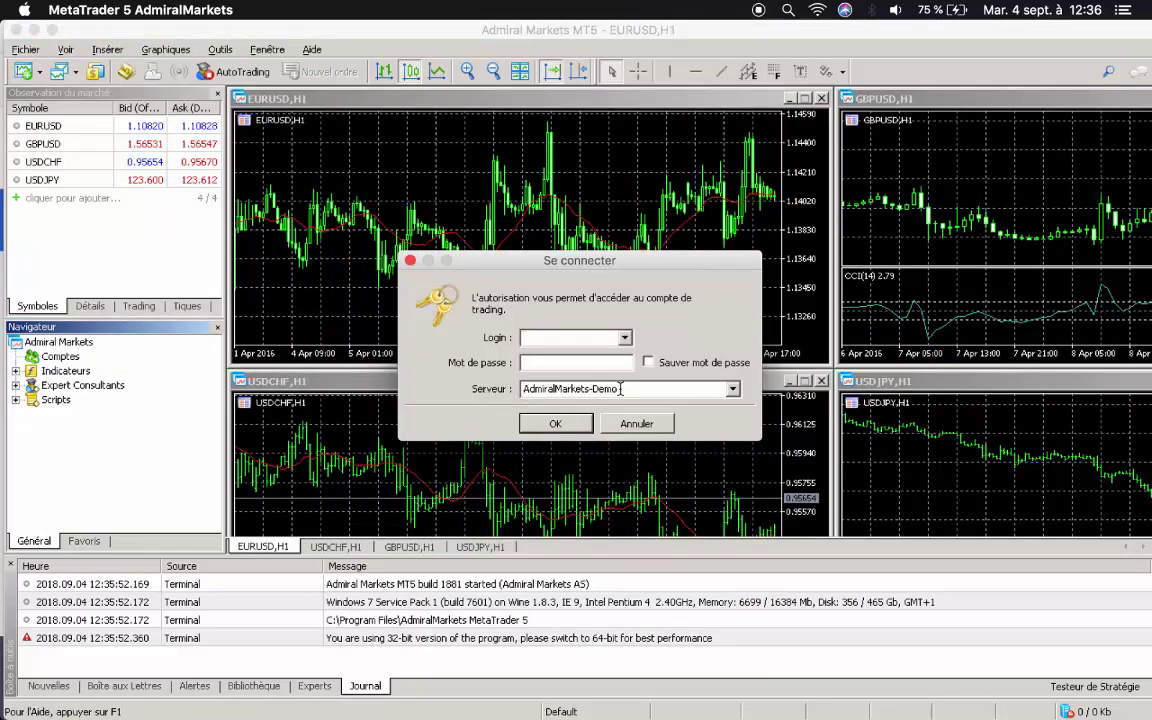
left_click(732, 390)
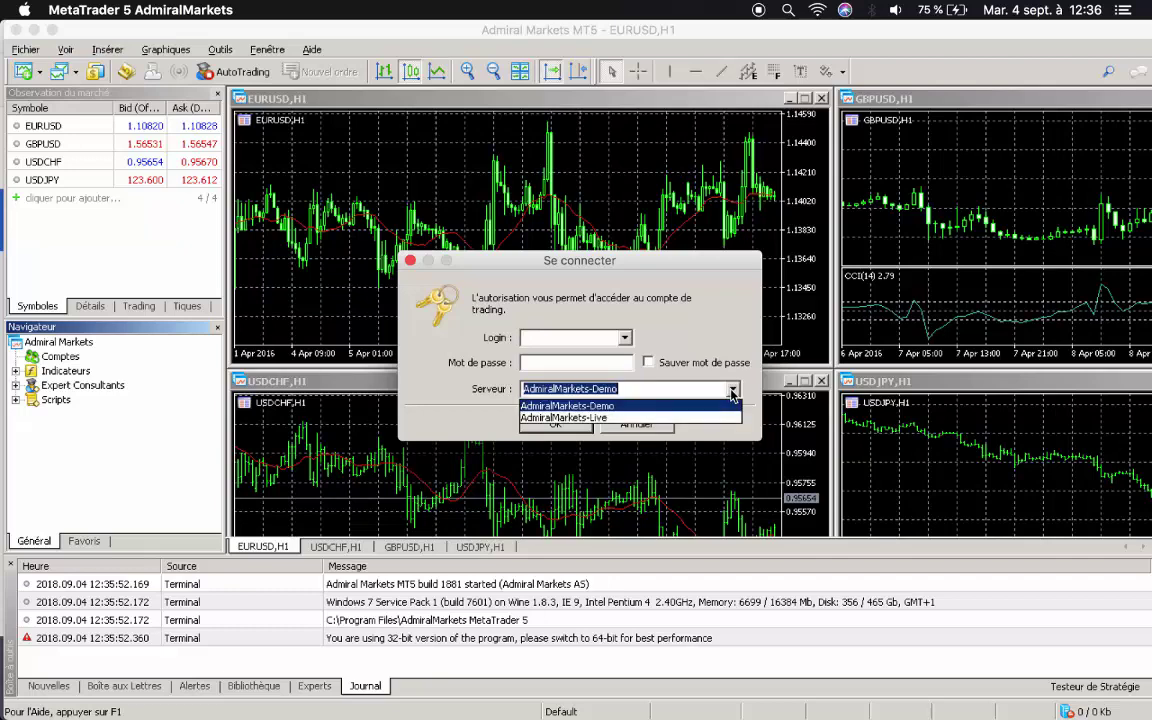
left_click(557, 418)
left_click(619, 388)
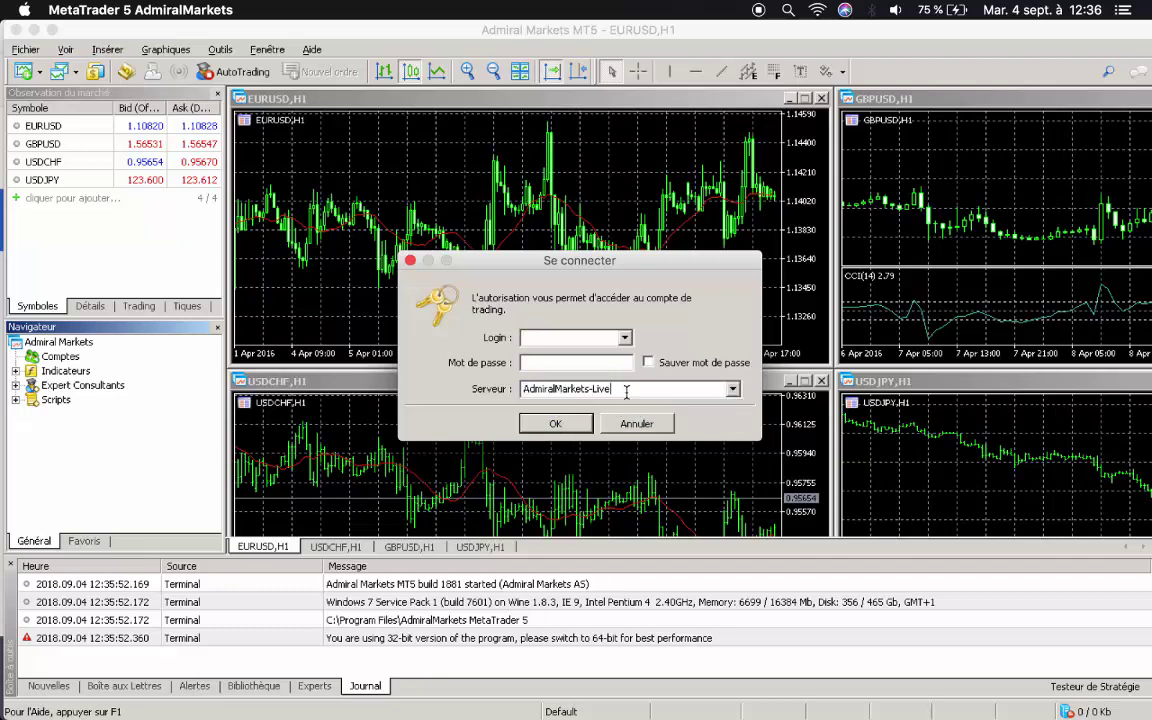
Go through the login and password fields, leaving the password field ready for the trading account credentials.
left_click(541, 337)
left_click(554, 362)
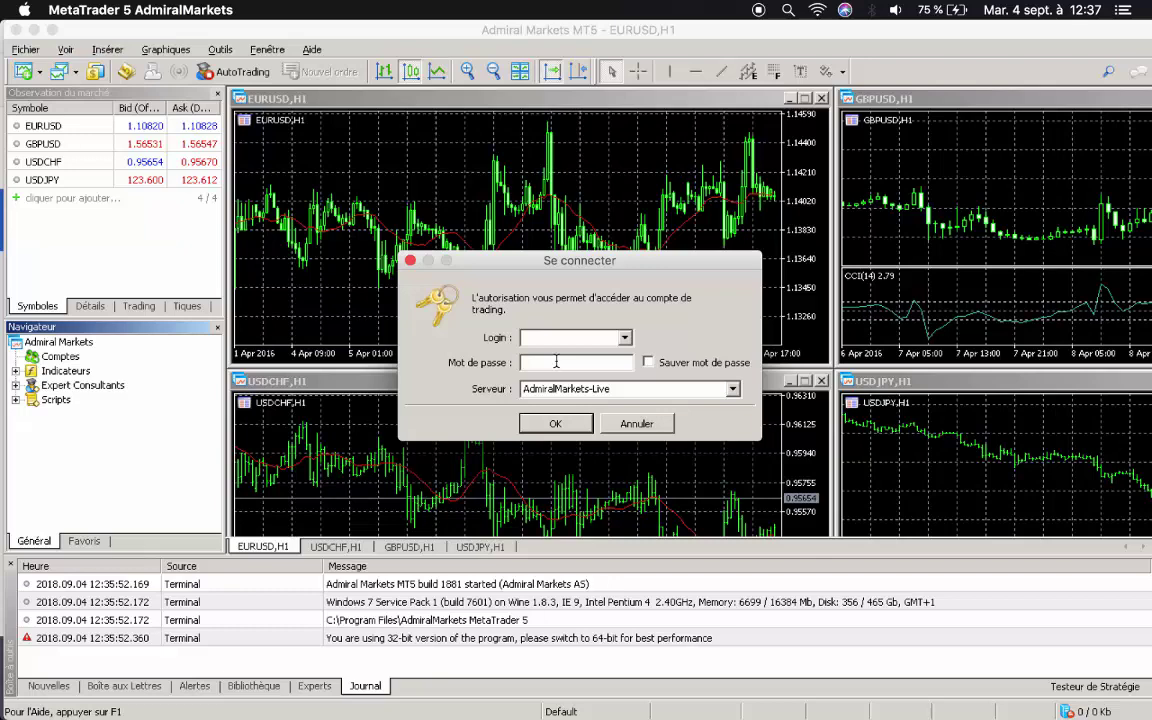
left_click(556, 362)
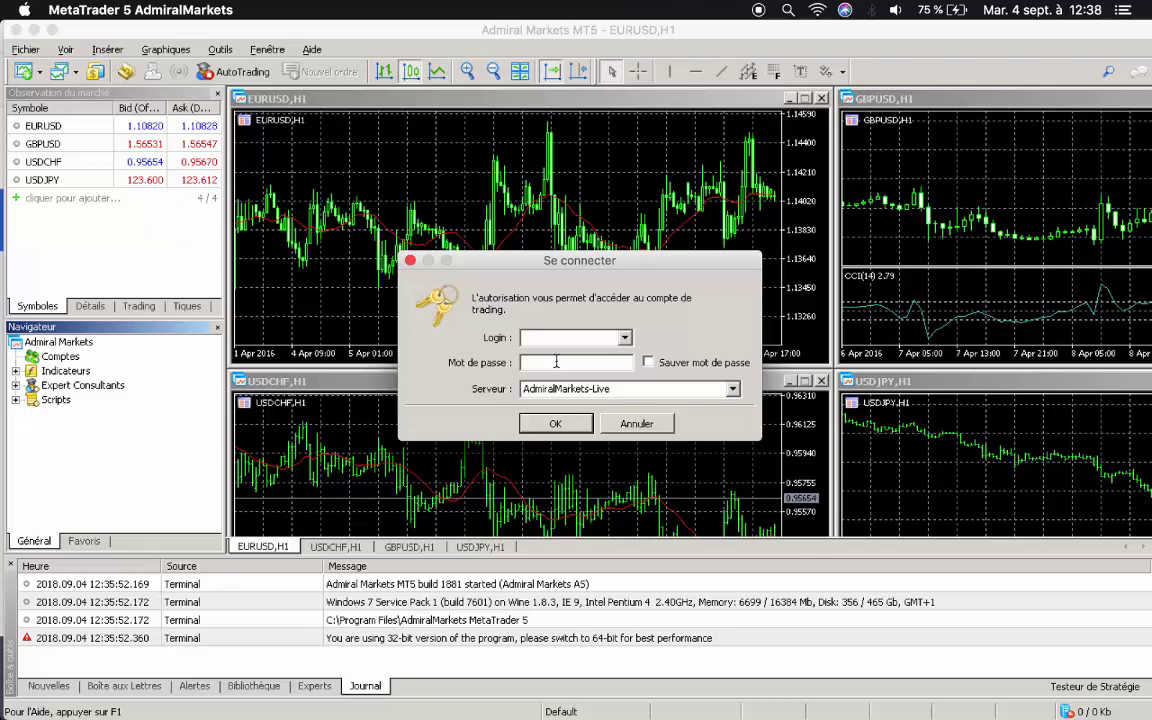